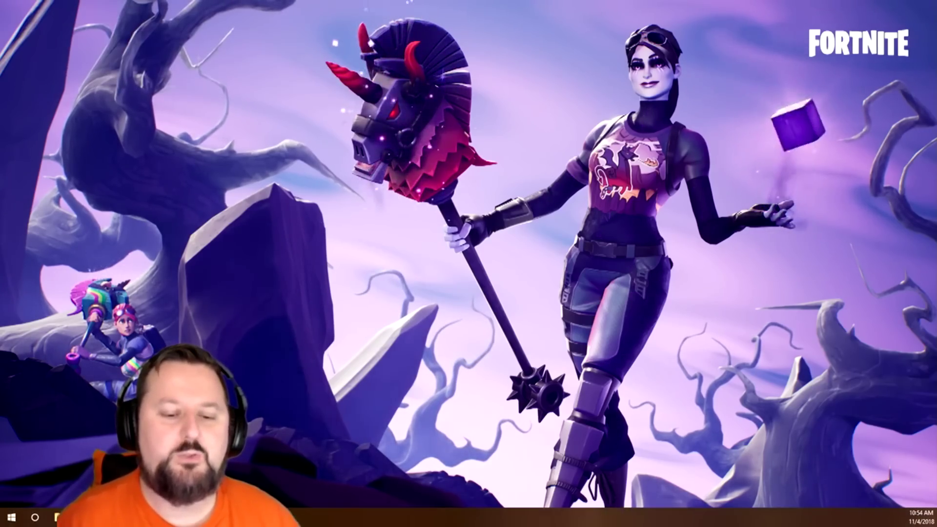
- Search Windows for 'sound' and open the Sound control panel from the results
left_click(34, 518)
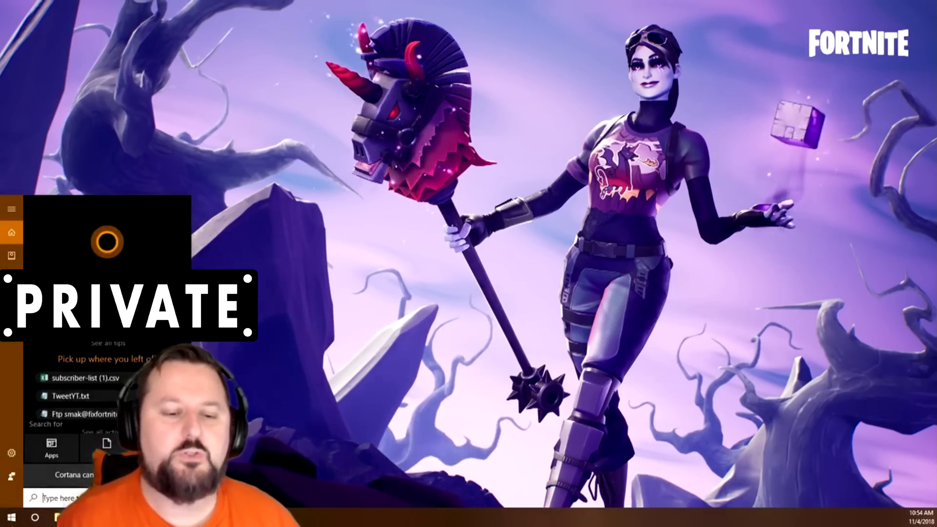
type("sound")
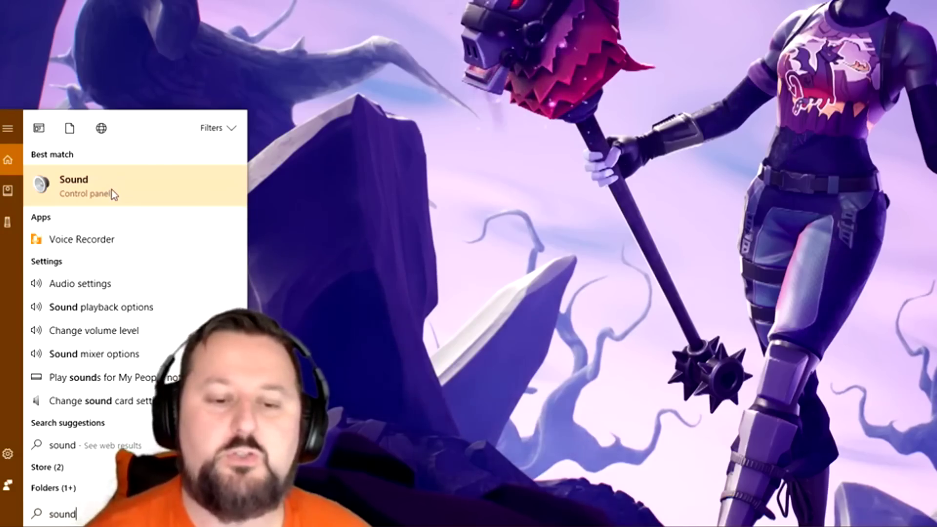
left_click(112, 190)
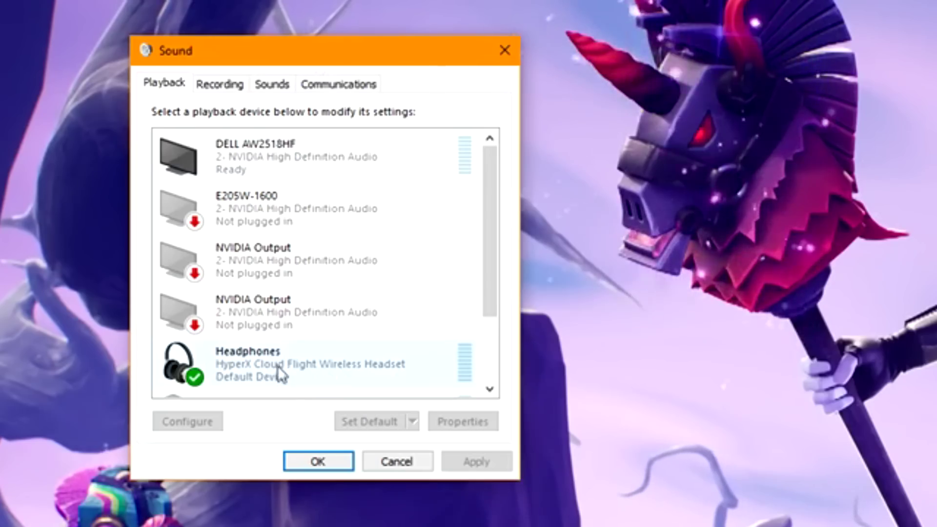
- Make the DELL AW2518HF the default communication and playback device
left_click(266, 360)
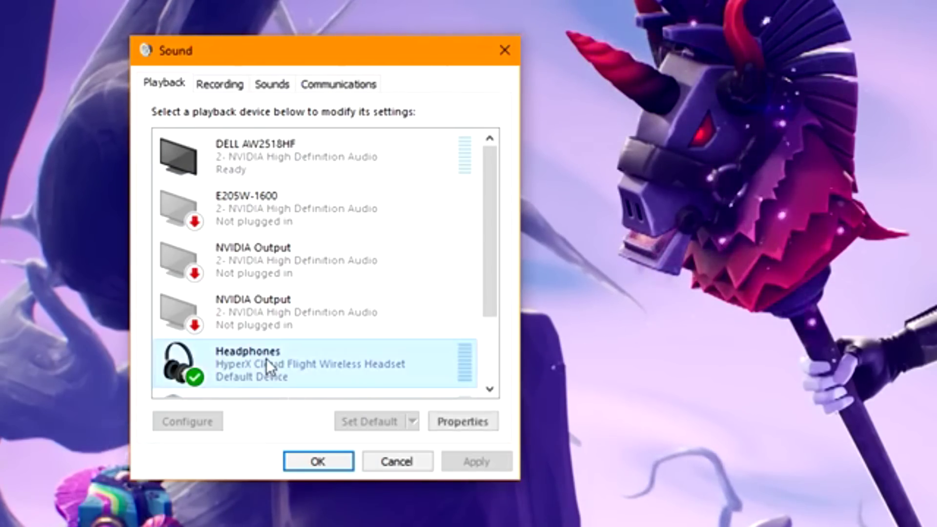
right_click(266, 359)
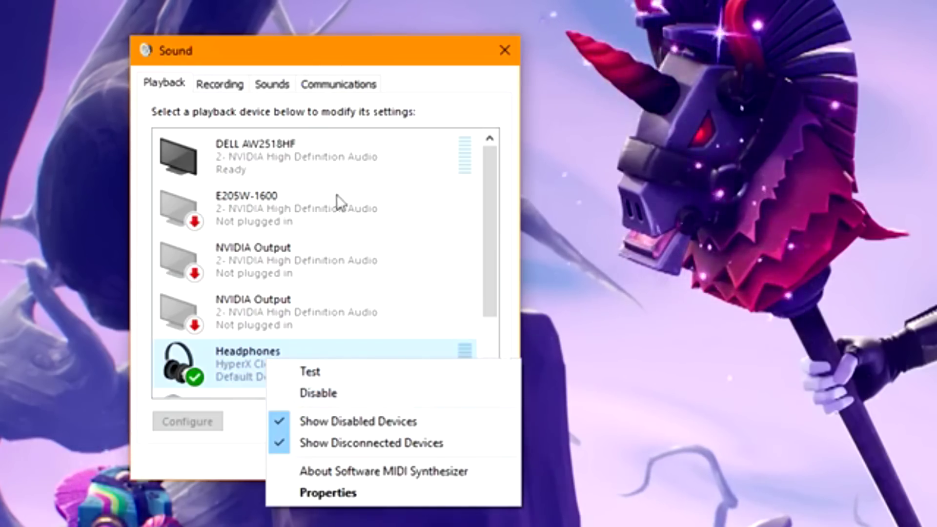
left_click(299, 169)
right_click(304, 159)
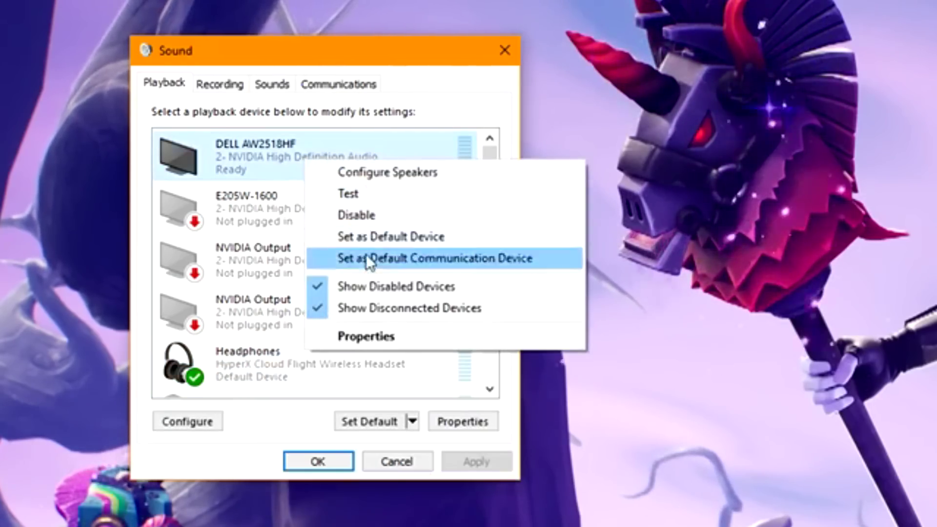
left_click(369, 257)
right_click(313, 161)
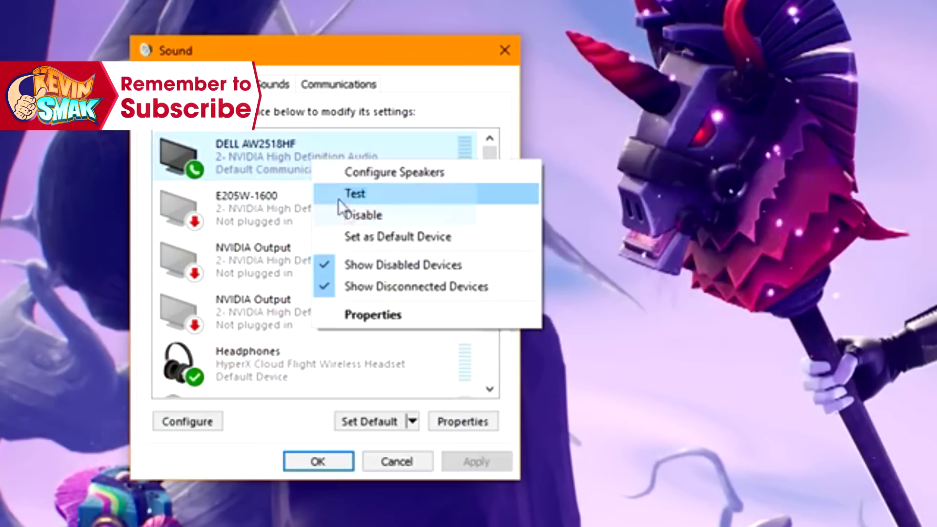
left_click(355, 238)
- Make Headphones the default playback and communication device, leaving DELL AW2518HF selected
left_click(289, 363)
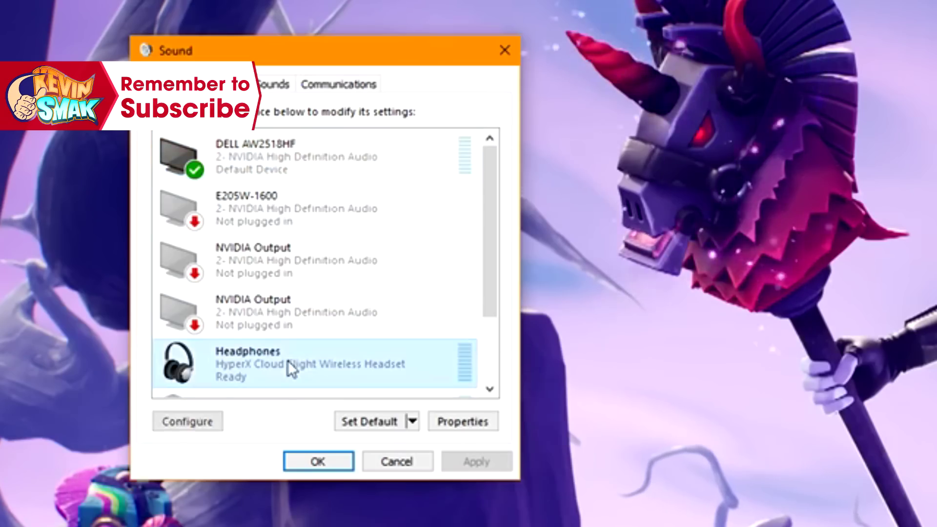
right_click(288, 360)
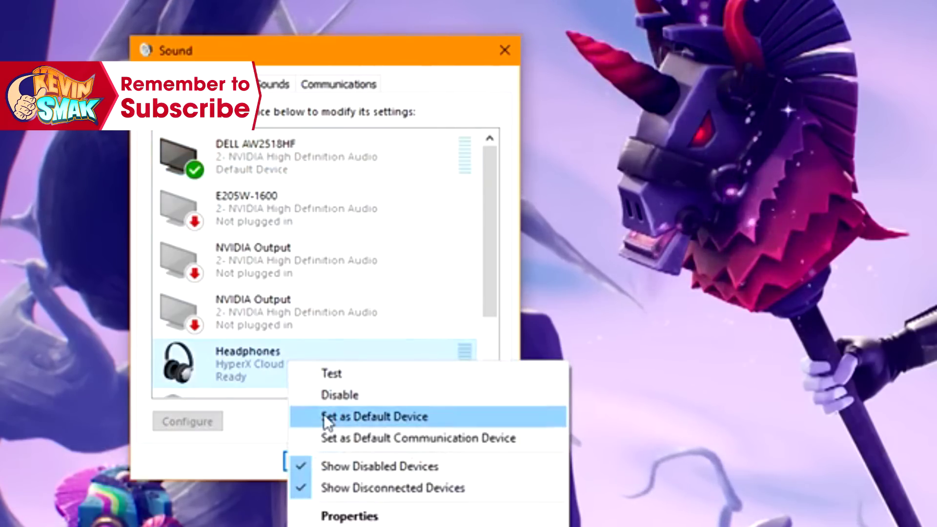
left_click(324, 414)
right_click(277, 361)
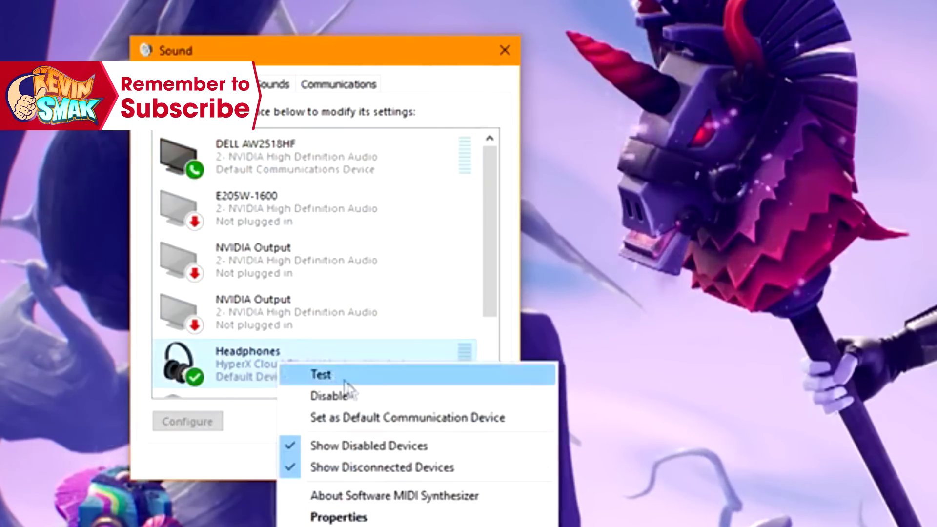
left_click(346, 410)
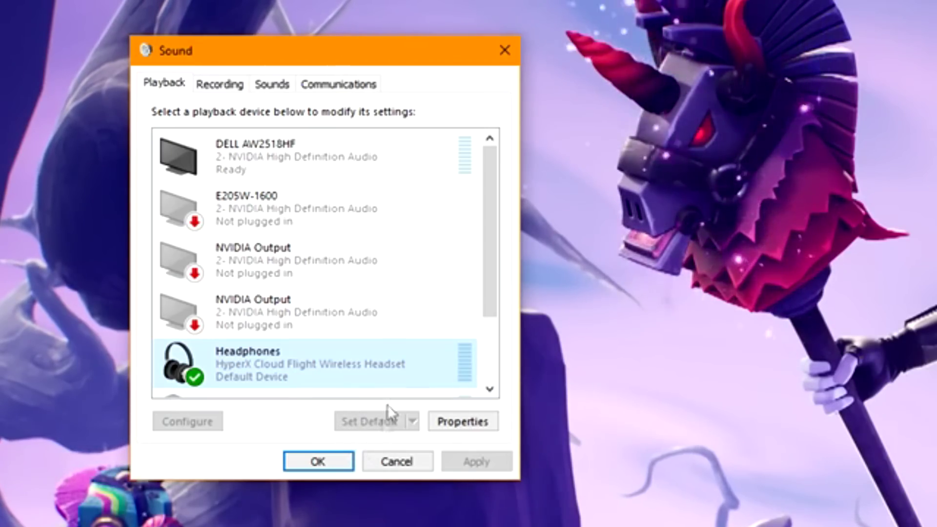
left_click(271, 156)
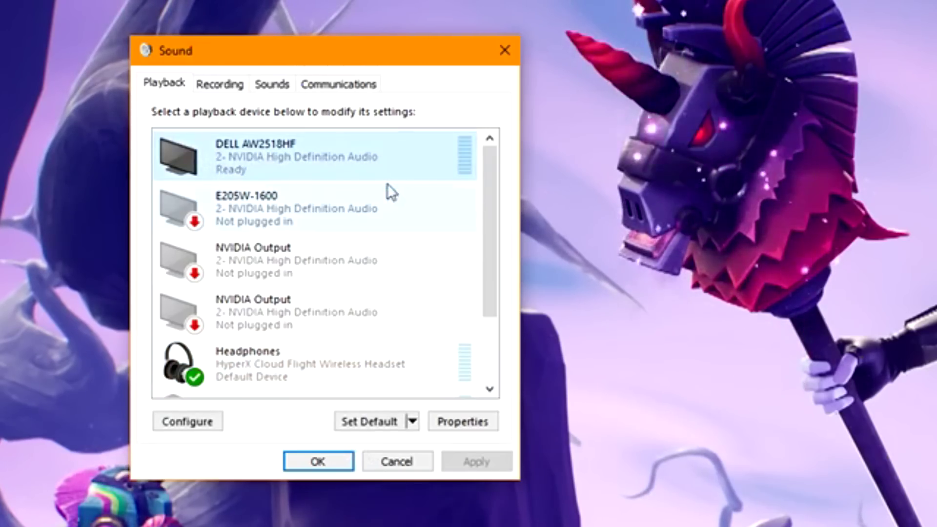
mouse_move(495, 239)
left_mouse_down()
mouse_move(495, 260)
mouse_move(480, 190)
left_mouse_up()
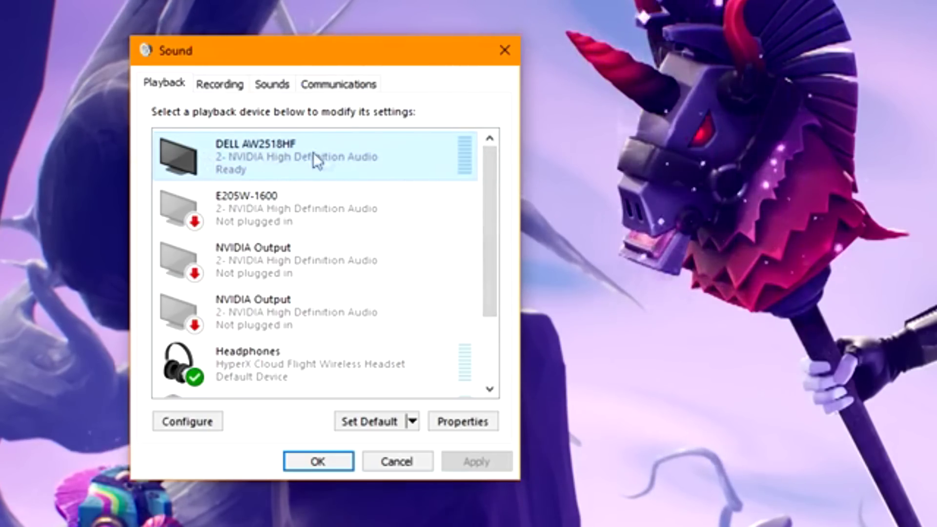
- Disable the DELL AW2518HF playback device and close the Sound dialog with OK
right_click(358, 160)
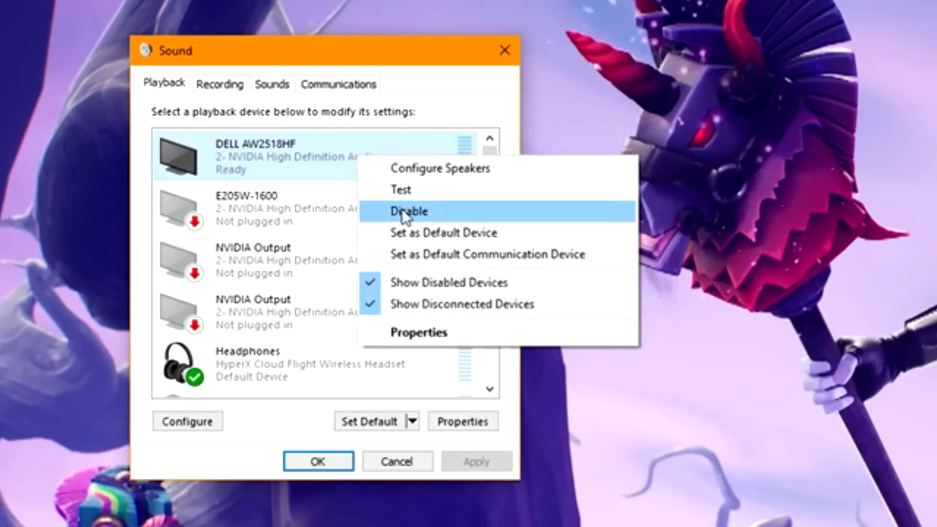
left_click(402, 211)
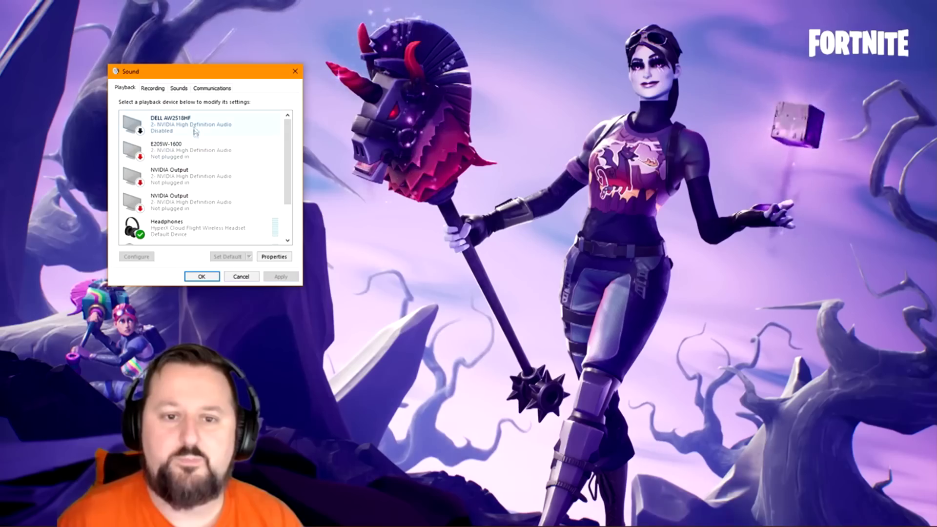
left_click(202, 277)
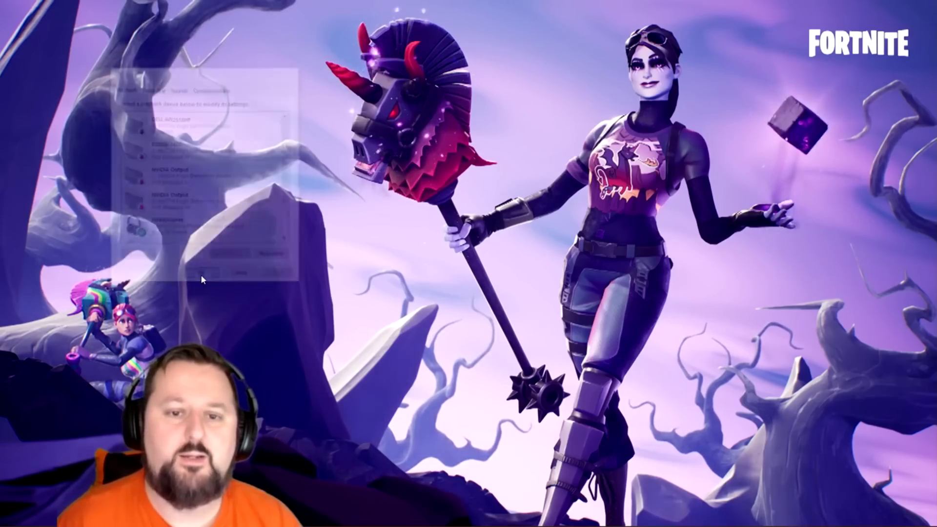